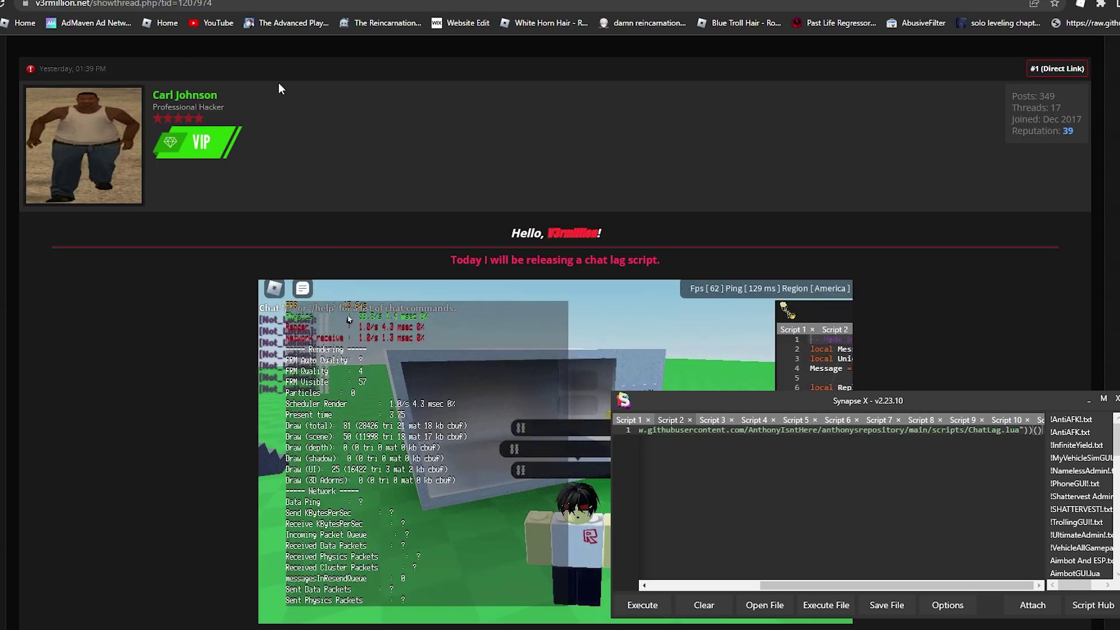
{"action": "scroll", "coordinate": [525, 219], "scroll_direction": "down", "scroll_amount": 3}
{"action": "scroll", "coordinate": [602, 228], "scroll_direction": "up", "scroll_amount": 1}
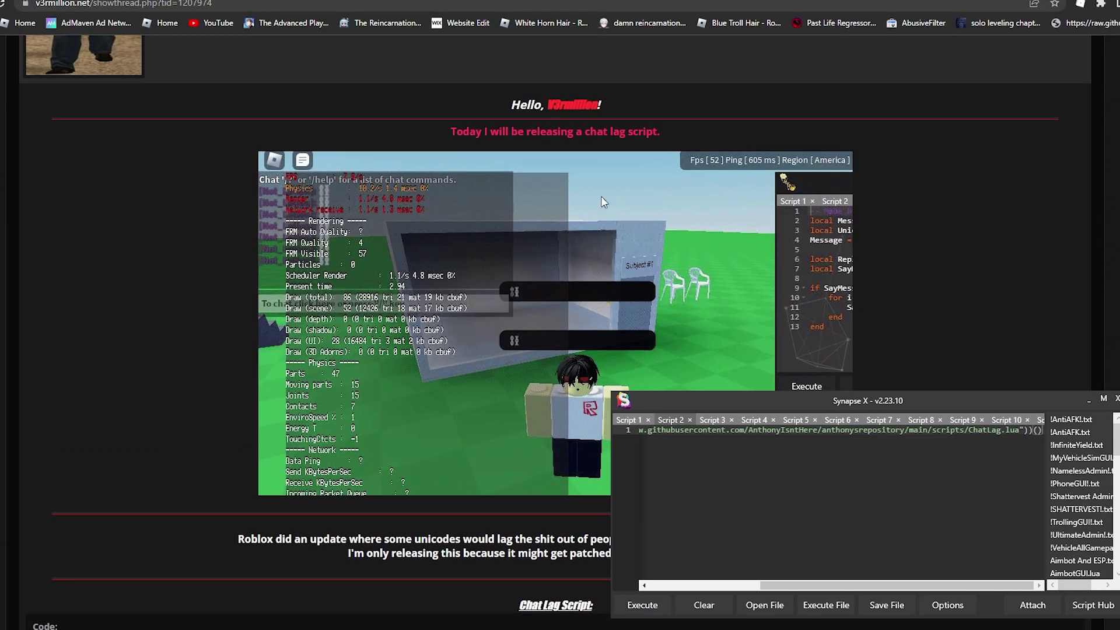
{"action": "scroll", "coordinate": [601, 202], "scroll_direction": "down", "scroll_amount": 2}
{"action": "scroll", "coordinate": [593, 180], "scroll_direction": "down", "scroll_amount": 3}
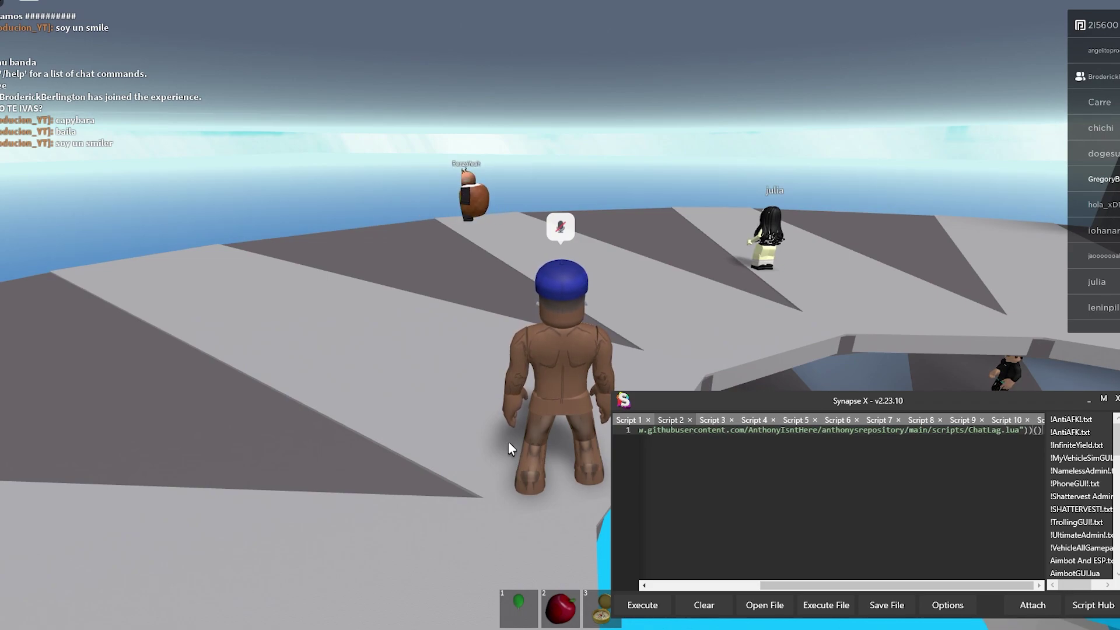
Walk the avatar forward toward another player and to the platform's edge
{"action": "key", "text": "w"}
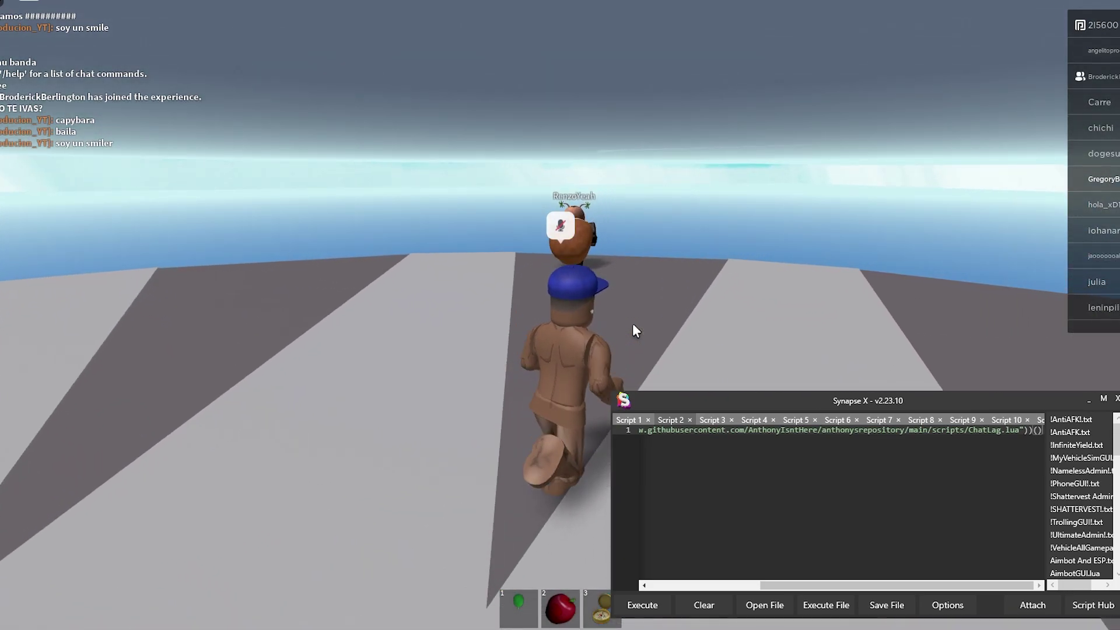
{"action": "key", "text": "w"}
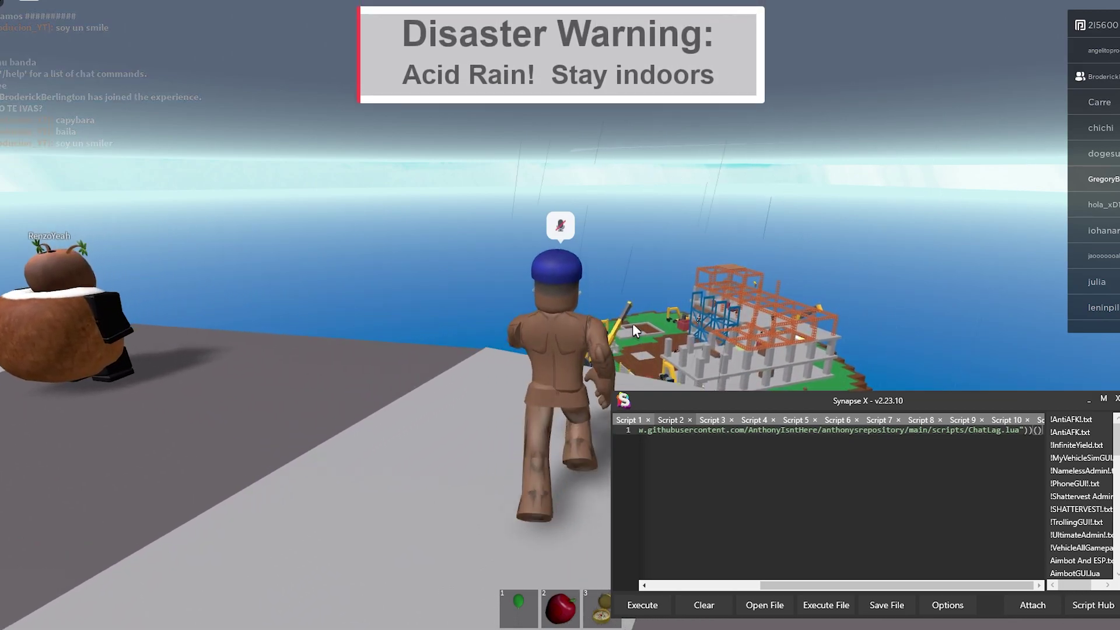
{"action": "key", "text": "w"}
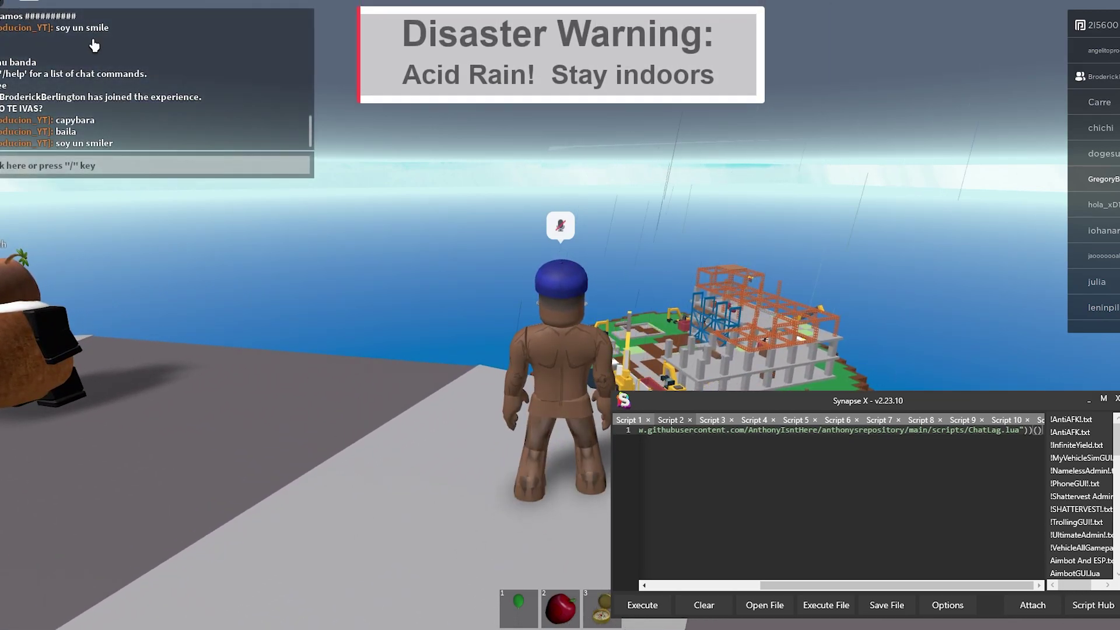
Switch to the V3rmillion chat lag thread, then bring Roblox back to the front
{"action": "key", "text": "alt+Tab"}
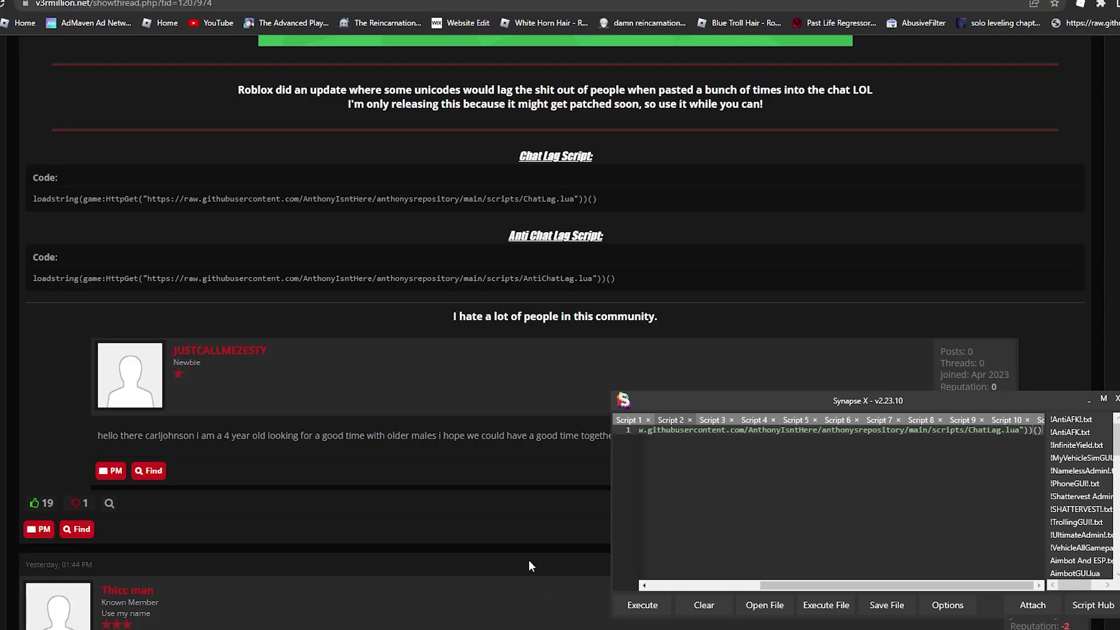
{"action": "scroll", "coordinate": [528, 561], "scroll_direction": "up", "scroll_amount": 3}
{"action": "scroll", "coordinate": [281, 235], "scroll_direction": "up", "scroll_amount": 7}
{"action": "scroll", "coordinate": [246, 189], "scroll_direction": "down", "scroll_amount": 1}
{"action": "scroll", "coordinate": [508, 356], "scroll_direction": "down", "scroll_amount": 3}
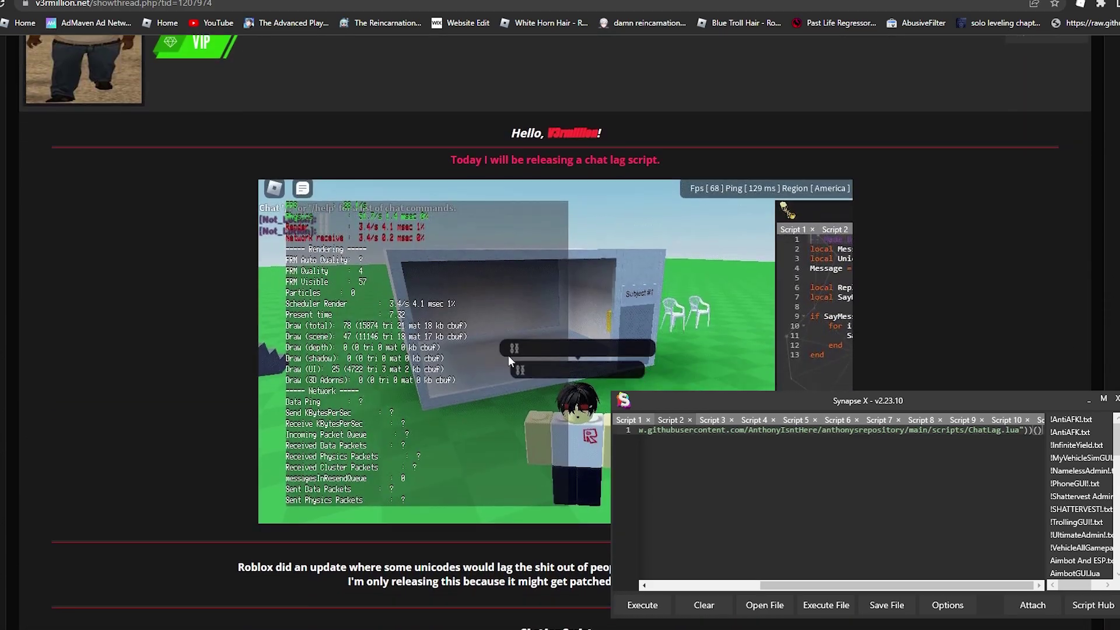
{"action": "scroll", "coordinate": [552, 356], "scroll_direction": "down", "scroll_amount": 5}
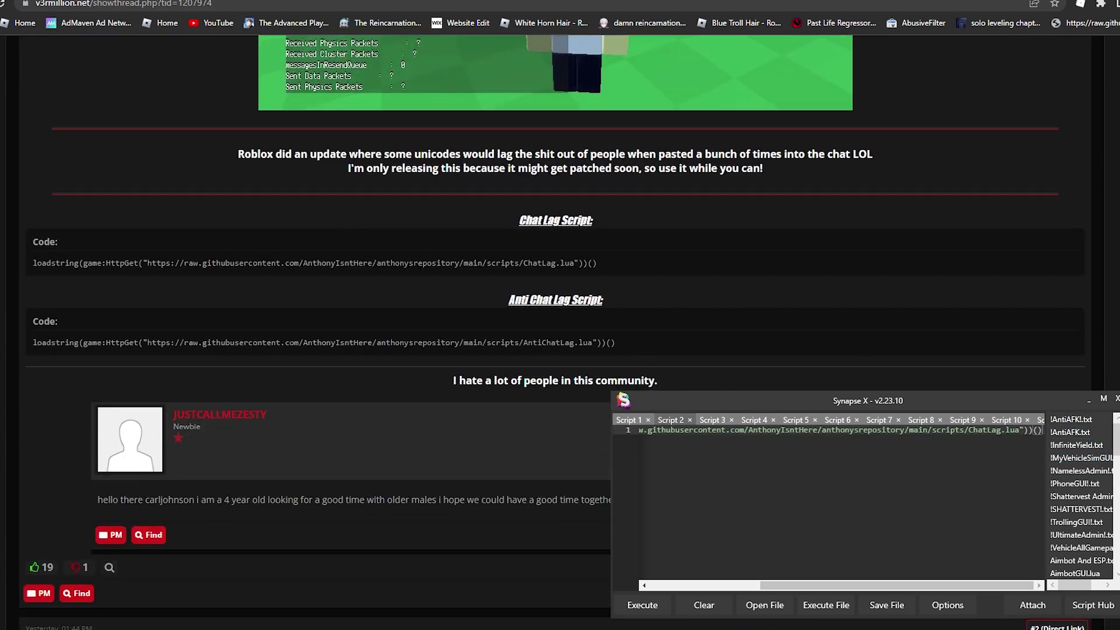
{"action": "key", "text": "alt+Tab"}
{"action": "key", "text": "alt+Tab"}
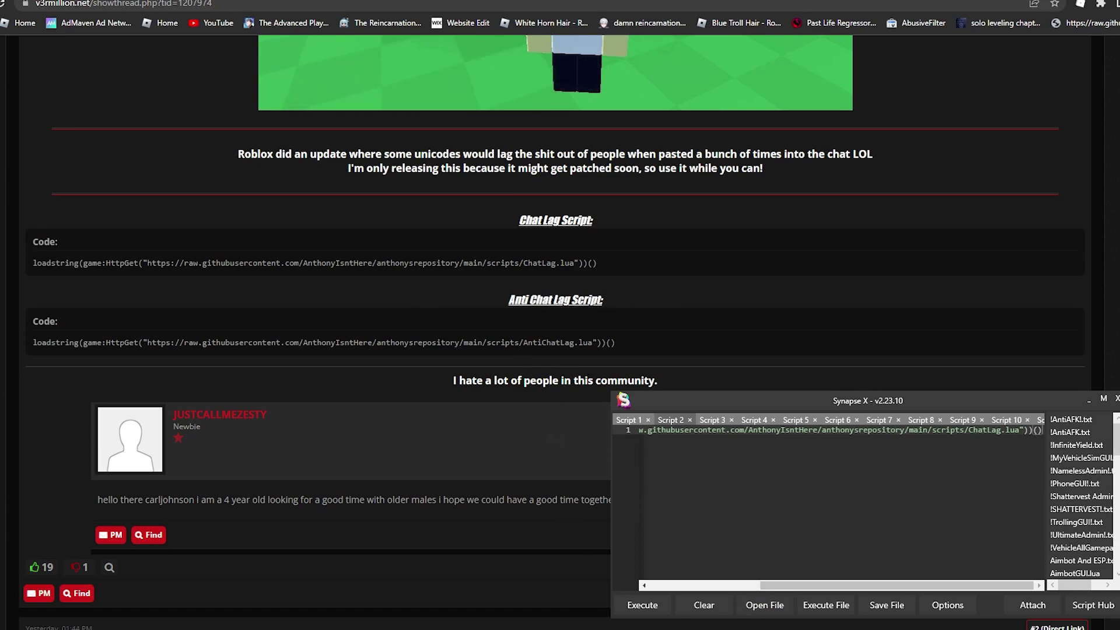
{"action": "key", "text": "alt+Tab"}
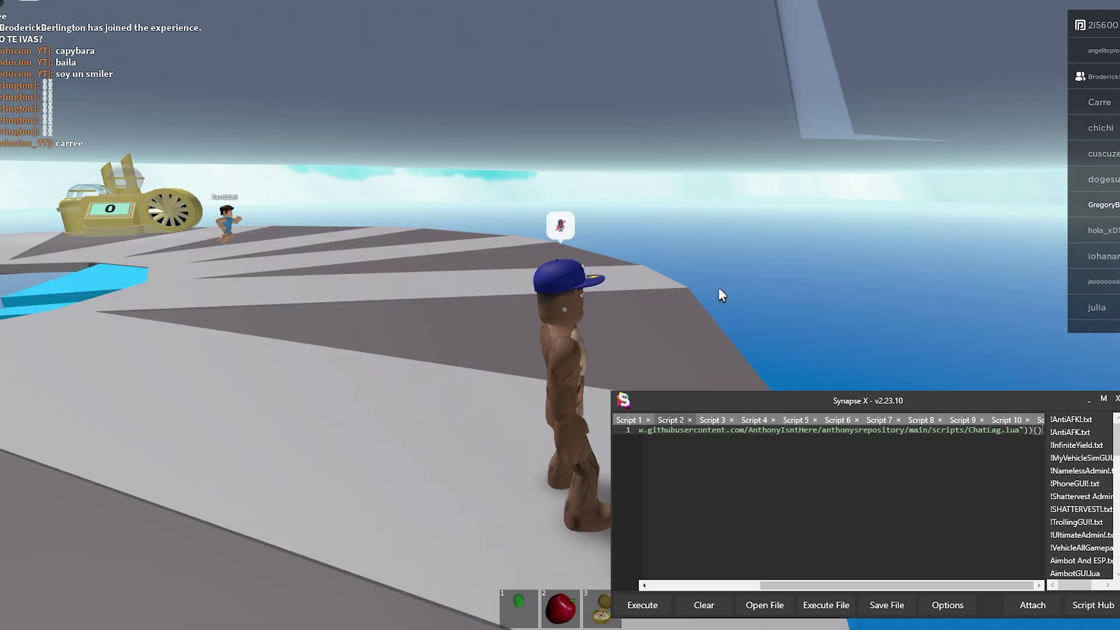
Turn the camera toward spawn and run the avatar to the signboards
{"action": "mouse_move", "coordinate": [719, 288]}
{"action": "left_mouse_down"}
{"action": "mouse_move", "coordinate": [528, 283]}
{"action": "mouse_move", "coordinate": [689, 272]}
{"action": "left_mouse_up"}
{"action": "key", "text": "w"}
{"action": "key", "text": "w"}
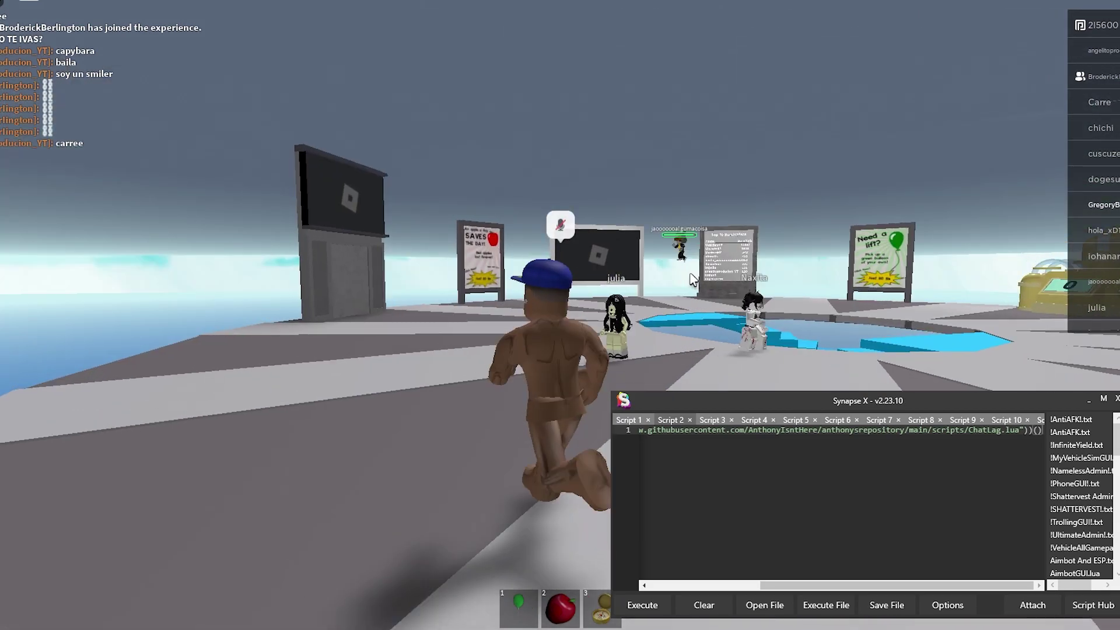
{"action": "key", "text": "w"}
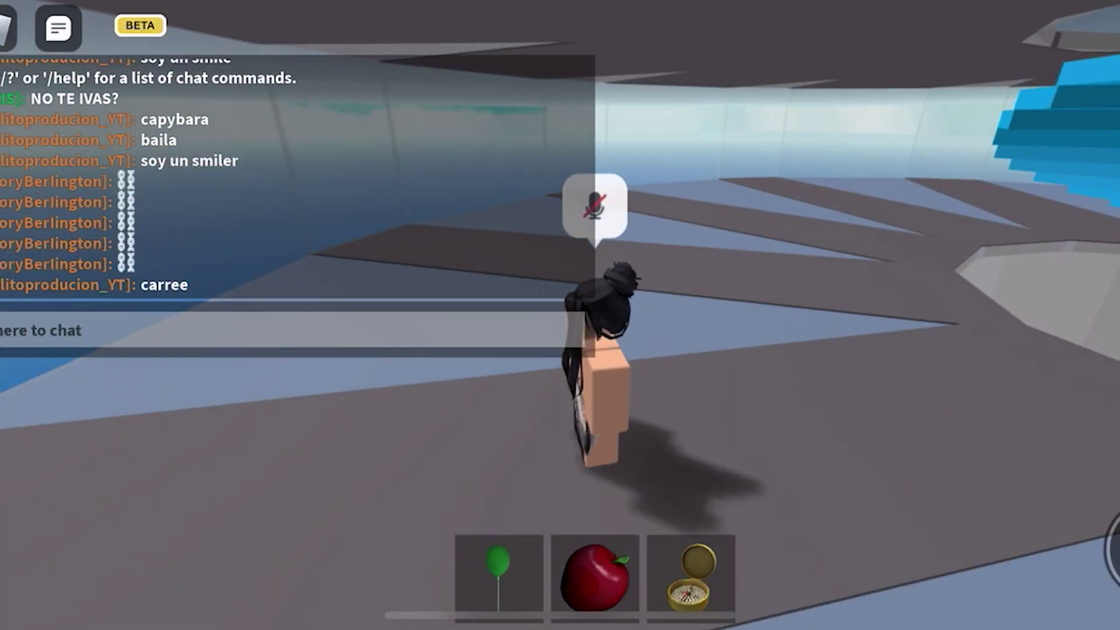
Walk the avatar forward-left from the grass onto the blue spiral staircase
{"action": "mouse_move", "coordinate": [114, 473]}
{"action": "left_mouse_down"}
{"action": "mouse_move", "coordinate": [11, 359]}
{"action": "mouse_move", "coordinate": [221, 408]}
{"action": "mouse_move", "coordinate": [275, 462]}
{"action": "mouse_move", "coordinate": [175, 412]}
{"action": "mouse_move", "coordinate": [63, 393]}
{"action": "mouse_move", "coordinate": [105, 398]}
{"action": "left_mouse_up"}
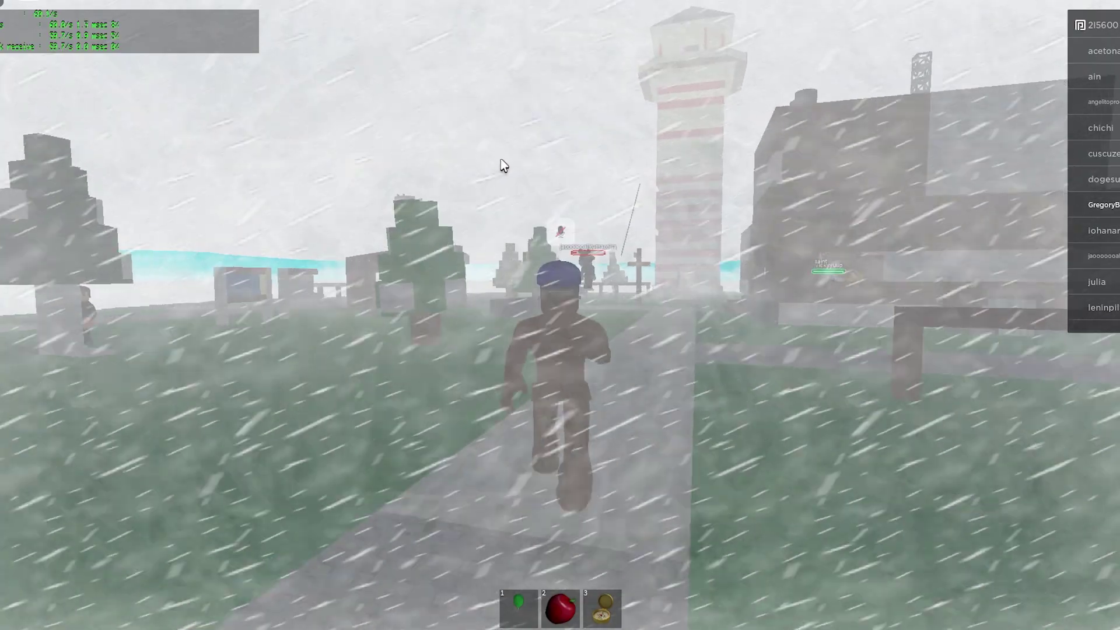
Walk the avatar along the snowy path toward the rocks and shelter
{"action": "key", "text": "w"}
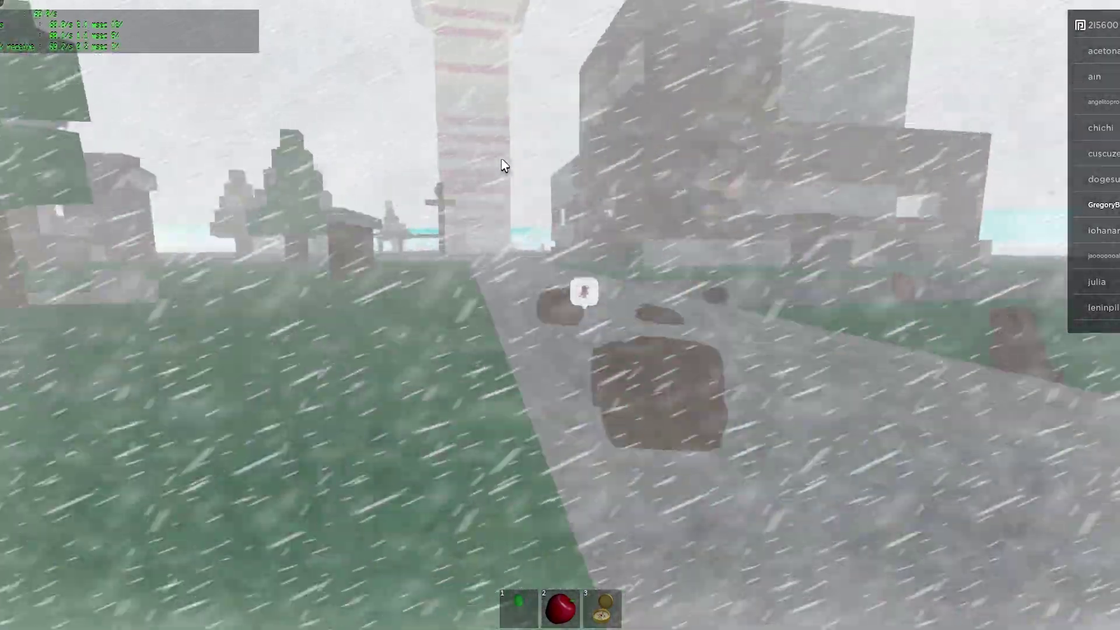